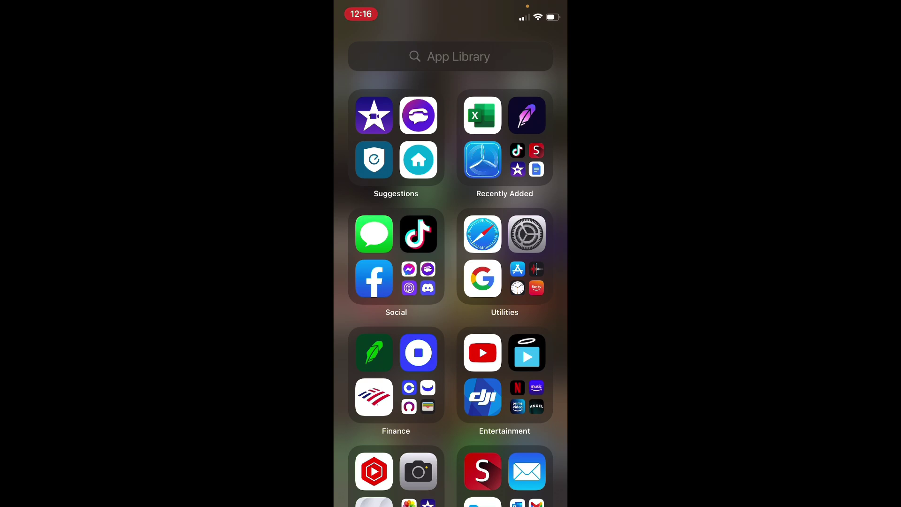
Allow iXpand Drive access to the flash drive and start copying files from it.
left_click(492, 293)
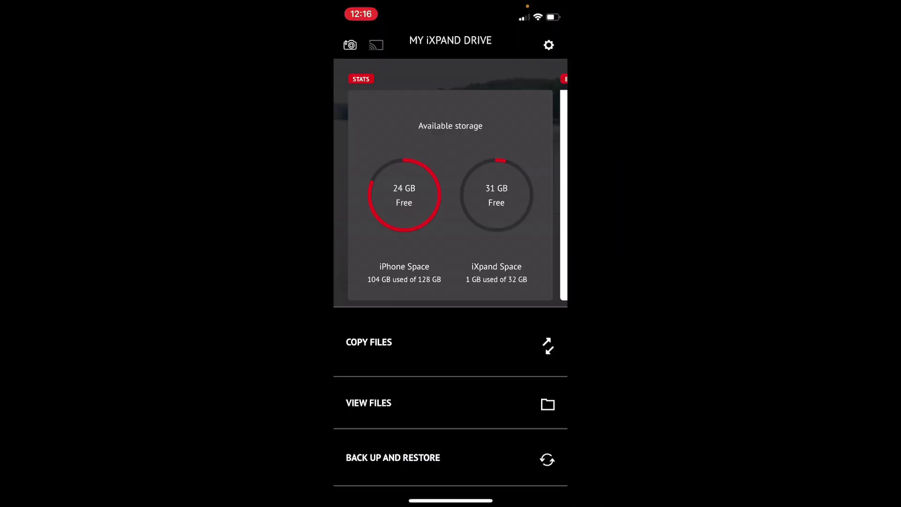
left_click(369, 342)
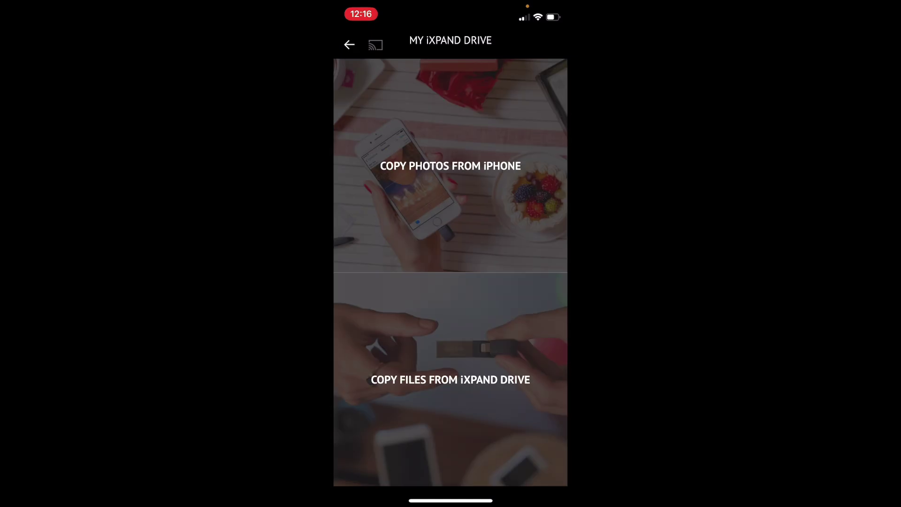
left_click(450, 379)
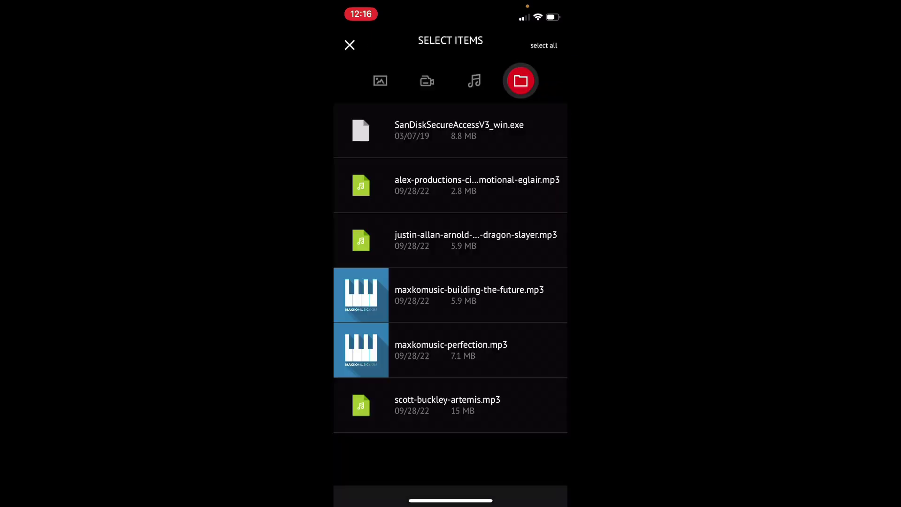
Select all five songs in the music list and copy them to the iPhone.
left_click(474, 81)
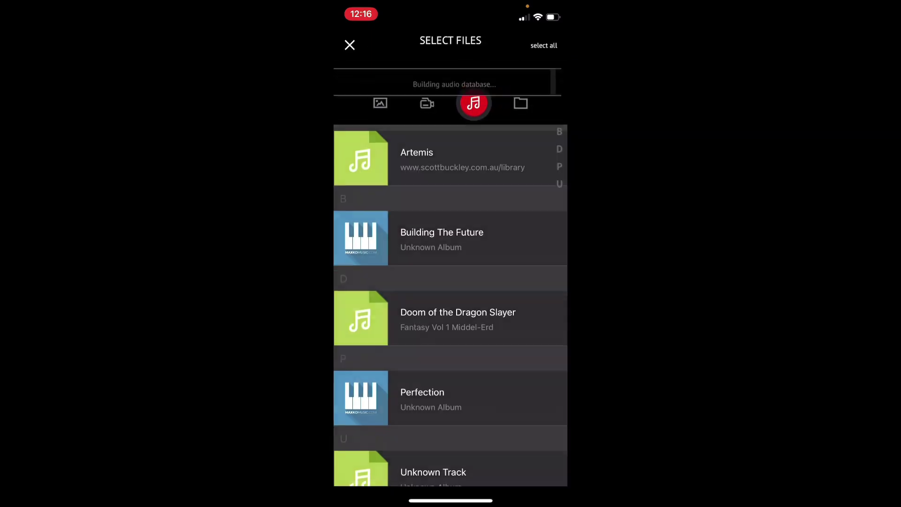
left_click(520, 80)
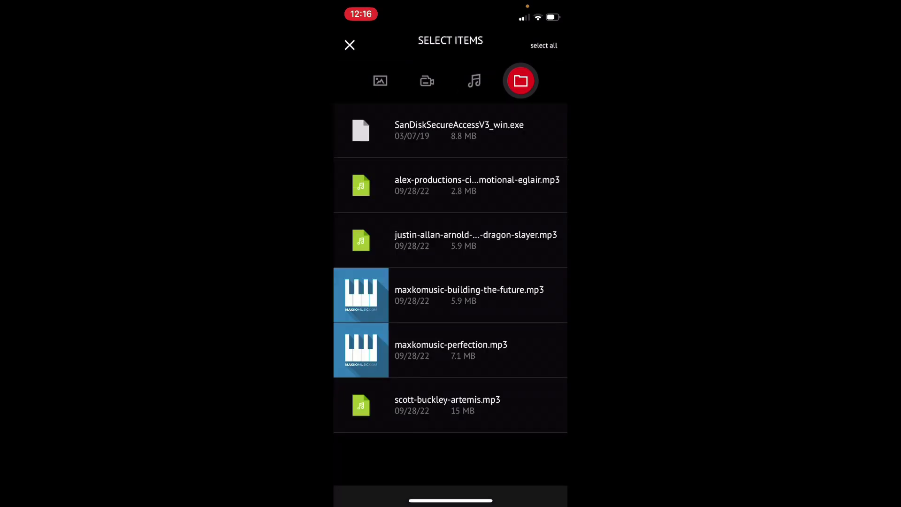
left_click(474, 81)
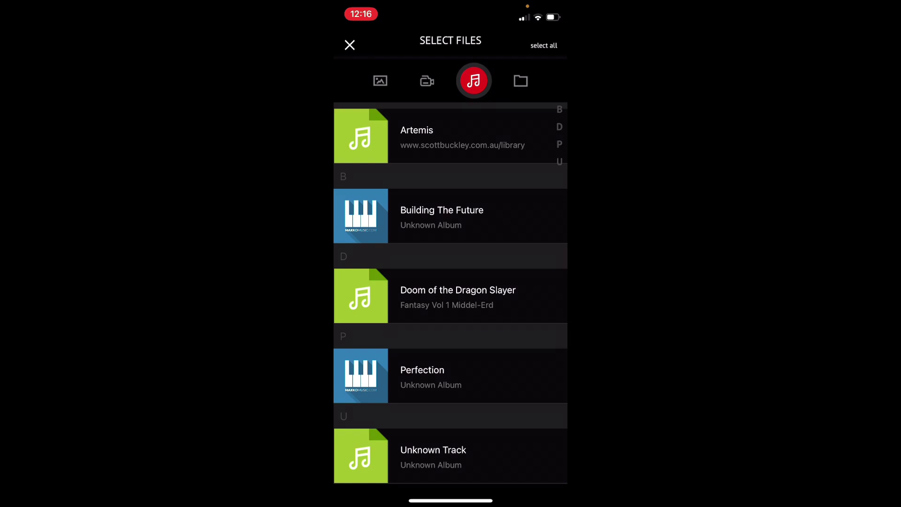
left_click(544, 45)
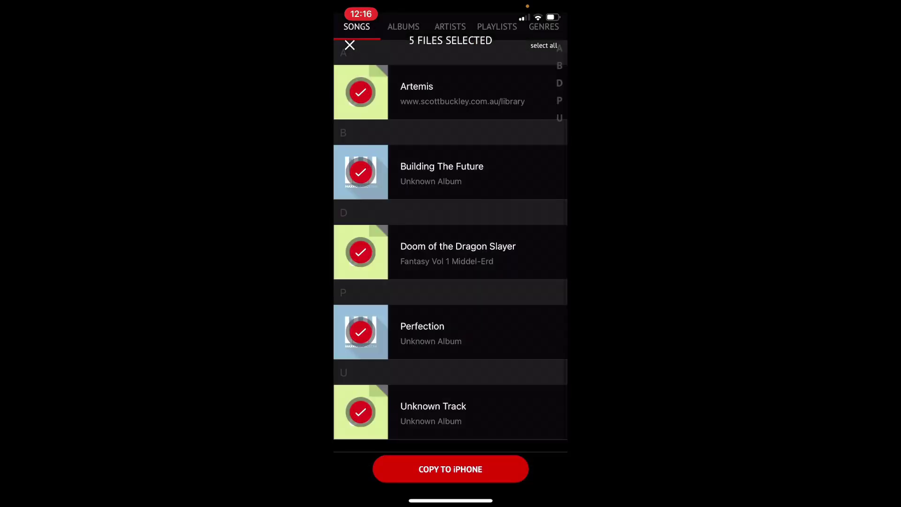
left_click(451, 469)
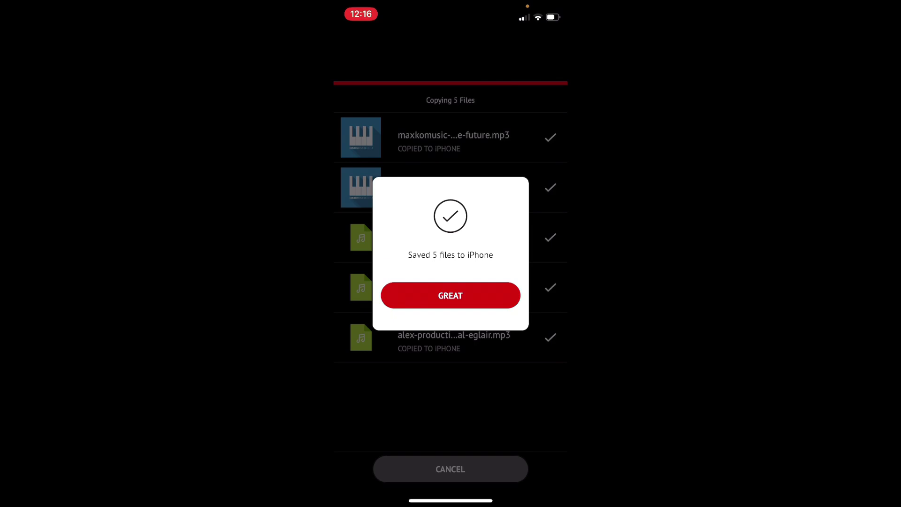
left_click(450, 295)
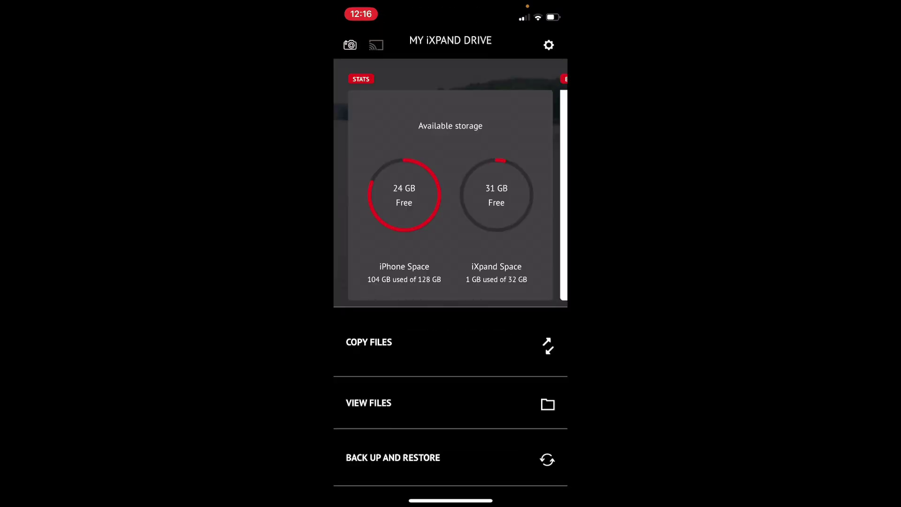
Show the music list stored on the iPhone to check the five copied MP3s.
left_click(547, 404)
left_click(490, 43)
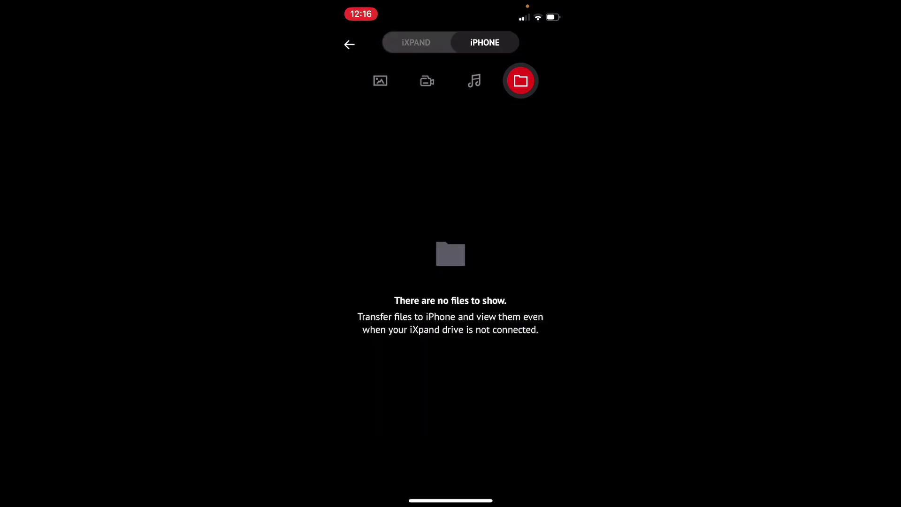
left_click(473, 81)
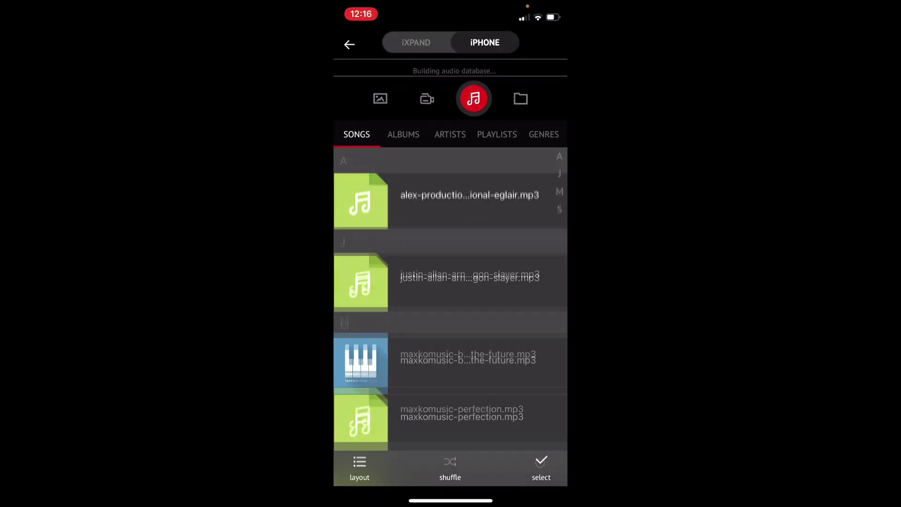
scroll(450, 282, "down", 3)
scroll(450, 281, "up", 3)
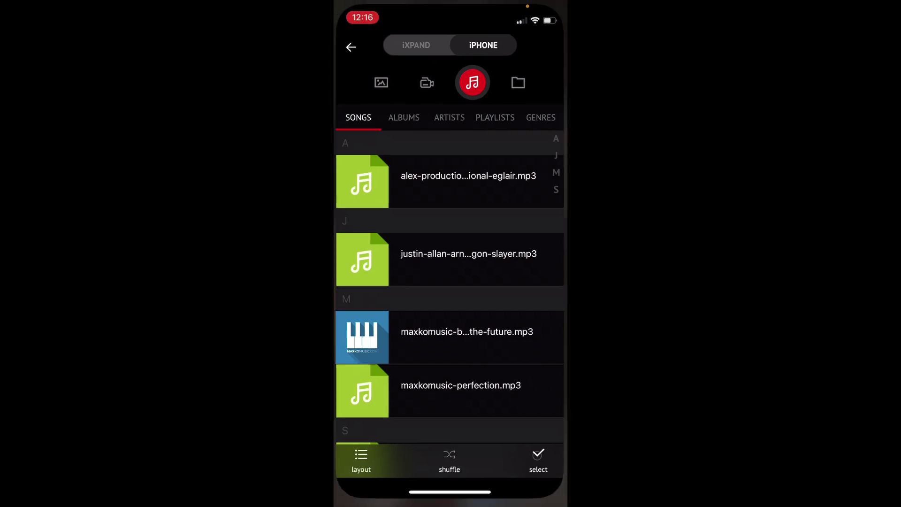
Launch the Files app via App Library search and open iXpand Drive's Downloads folder.
left_click_drag(451, 500, 451, 282)
left_click(450, 56)
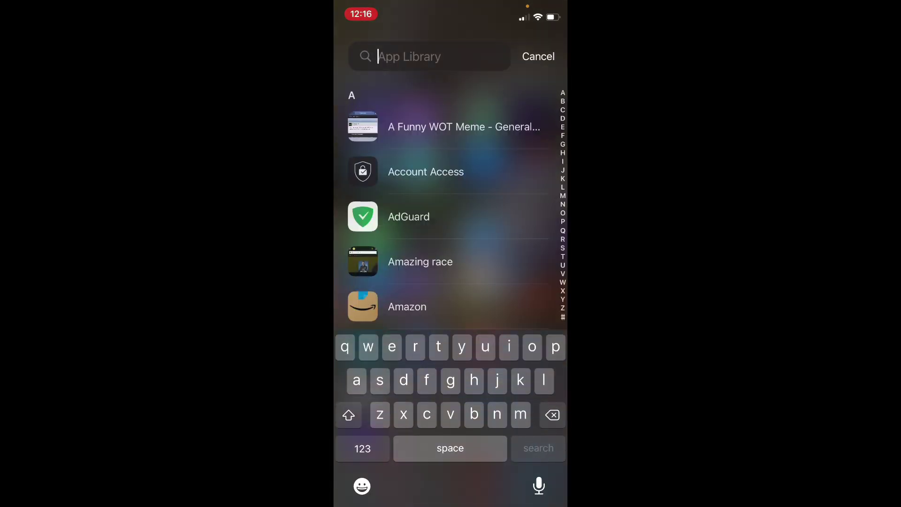
type("files")
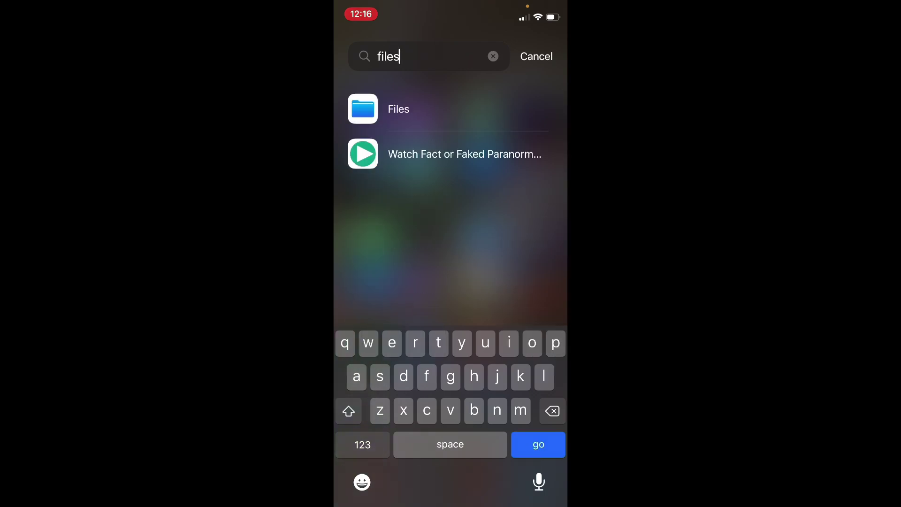
left_click(398, 107)
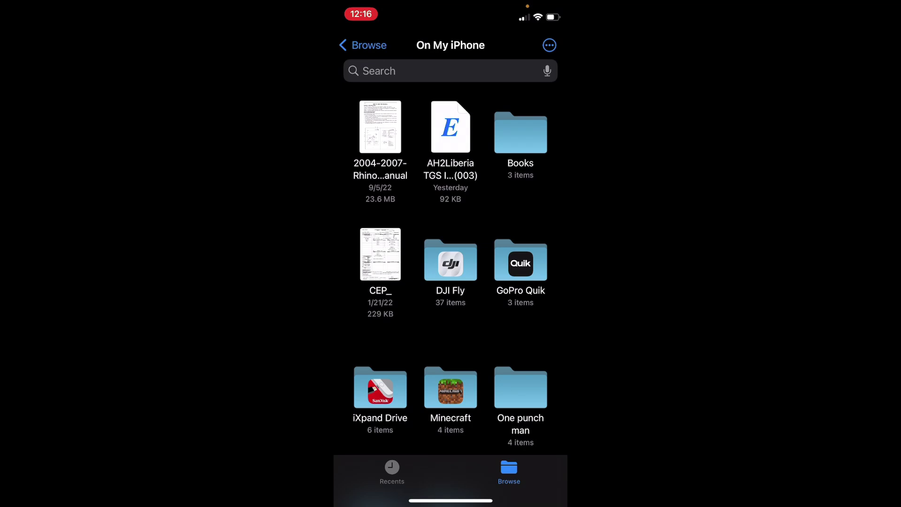
left_click(380, 389)
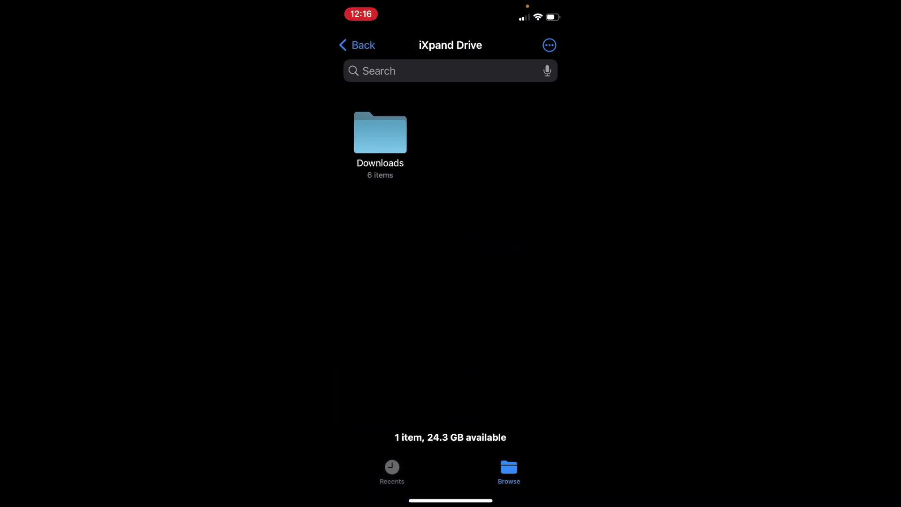
left_click(381, 133)
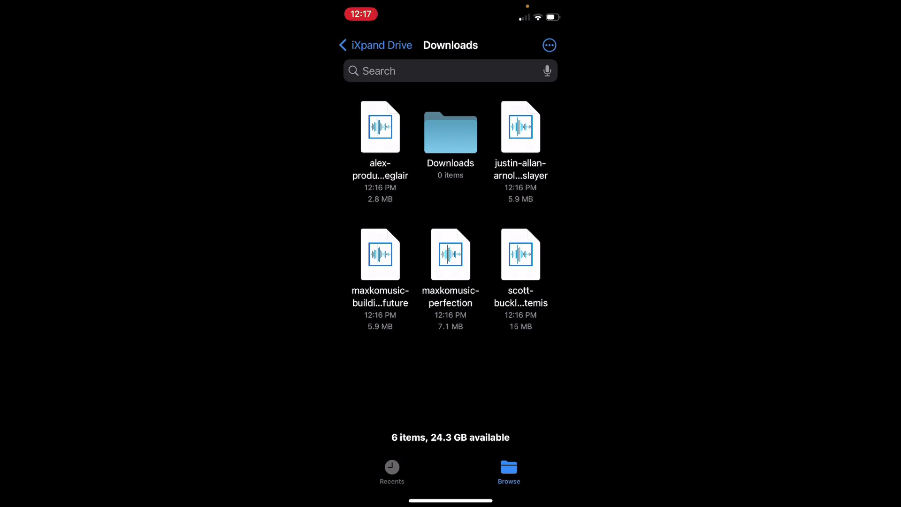
Preview the first song, pause it, and return to the Downloads grid.
left_click(380, 127)
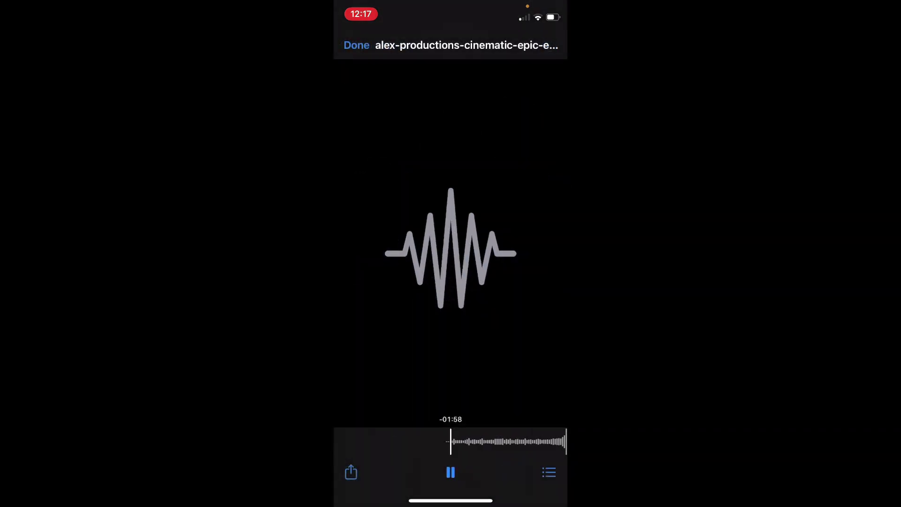
left_click(450, 473)
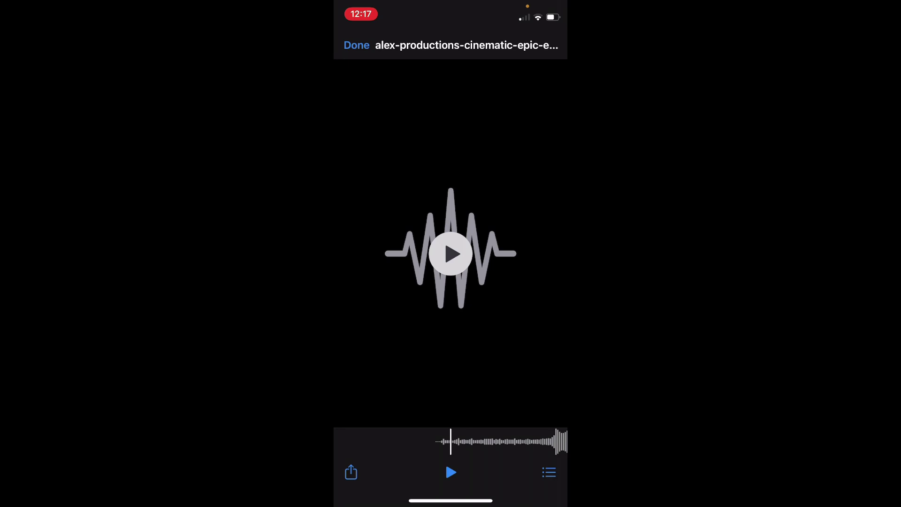
left_click(357, 45)
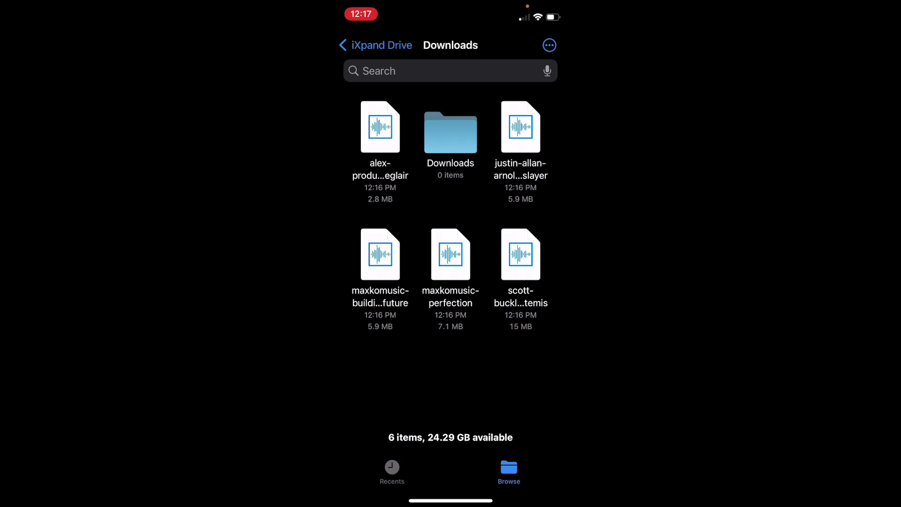
Select all five audio files in the Downloads folder.
left_click(549, 46)
left_click(380, 127)
left_click(357, 46)
left_click(549, 45)
left_click(450, 73)
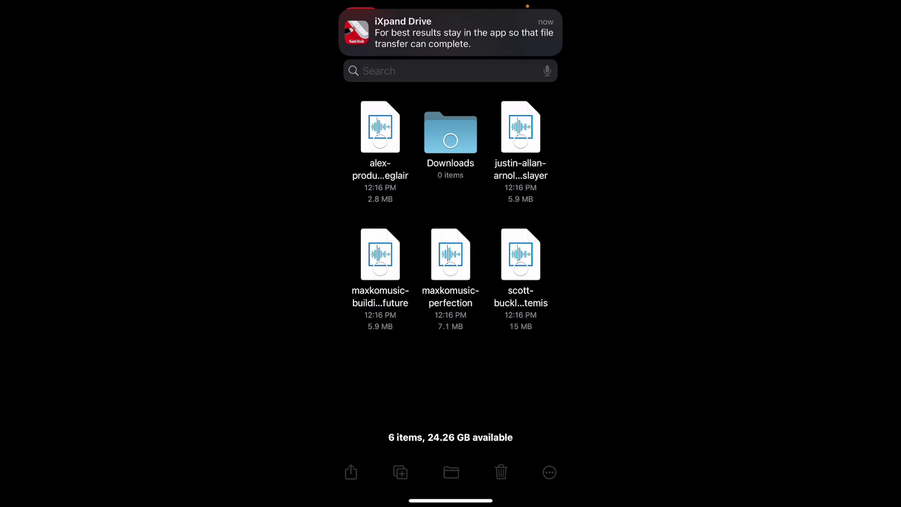
left_click(380, 127)
left_click(380, 254)
left_click(450, 254)
left_click(521, 253)
left_click(522, 127)
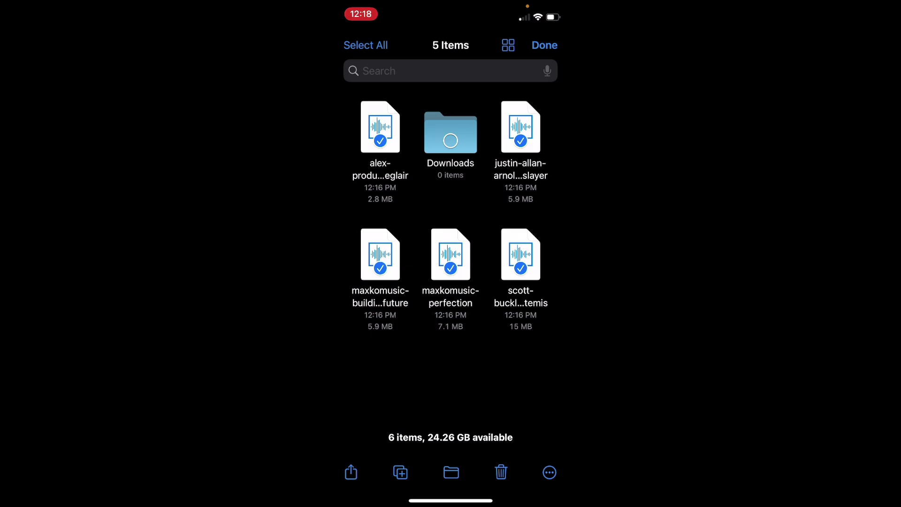
Share the five songs to iXpand Drive, saving them into a new folder named 'test'.
left_click(351, 471)
scroll(451, 141, "right", 5)
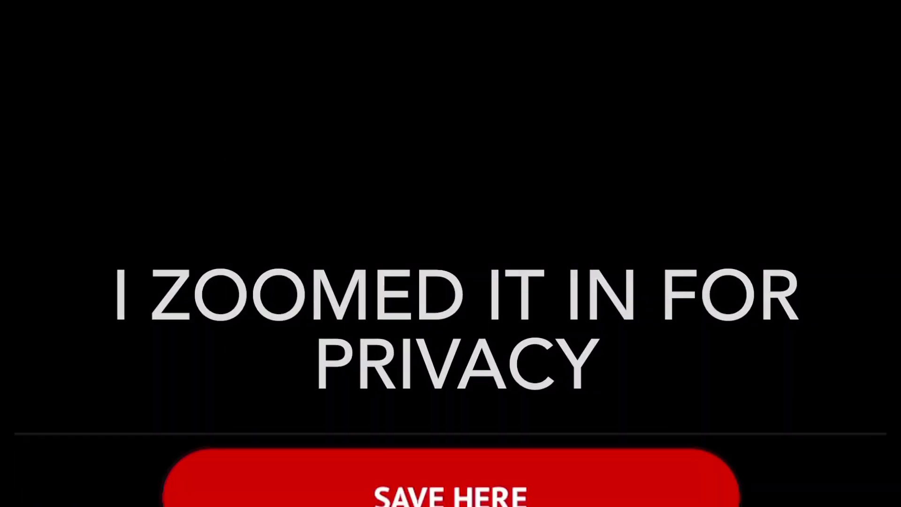
left_click(464, 141)
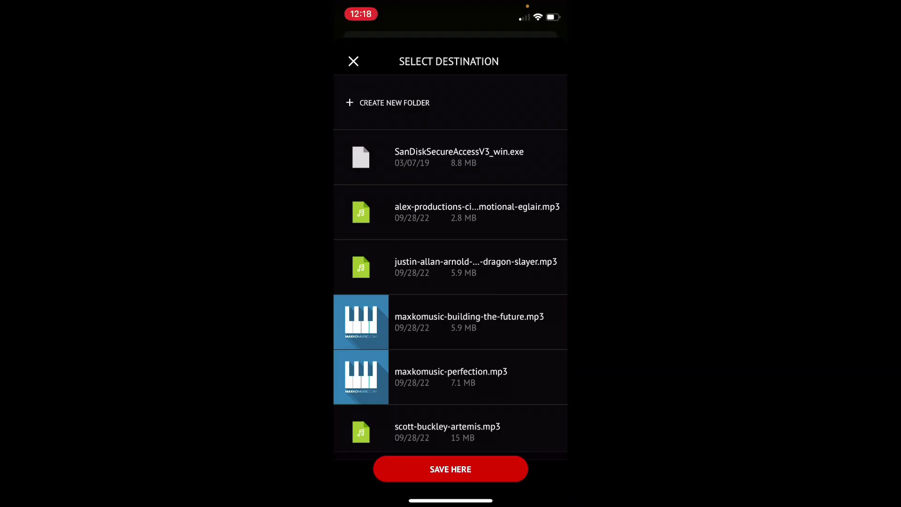
left_click(394, 102)
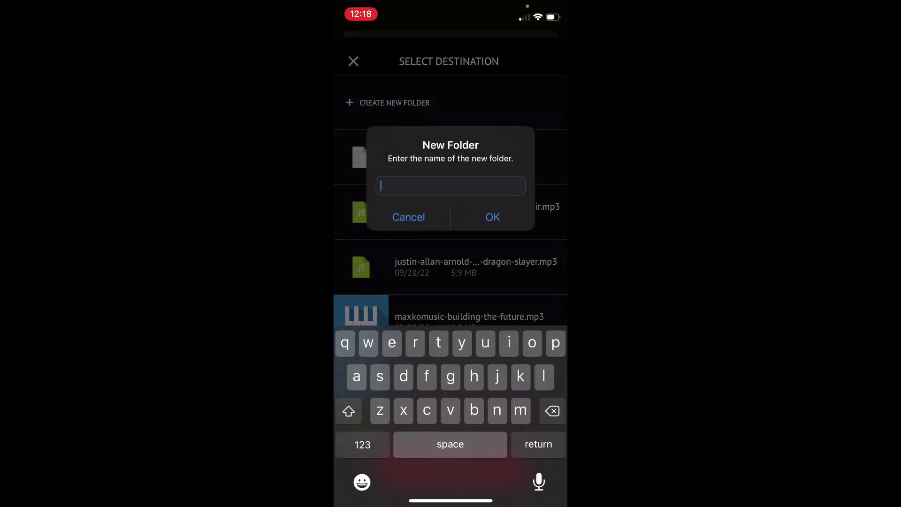
type("test")
key("Return")
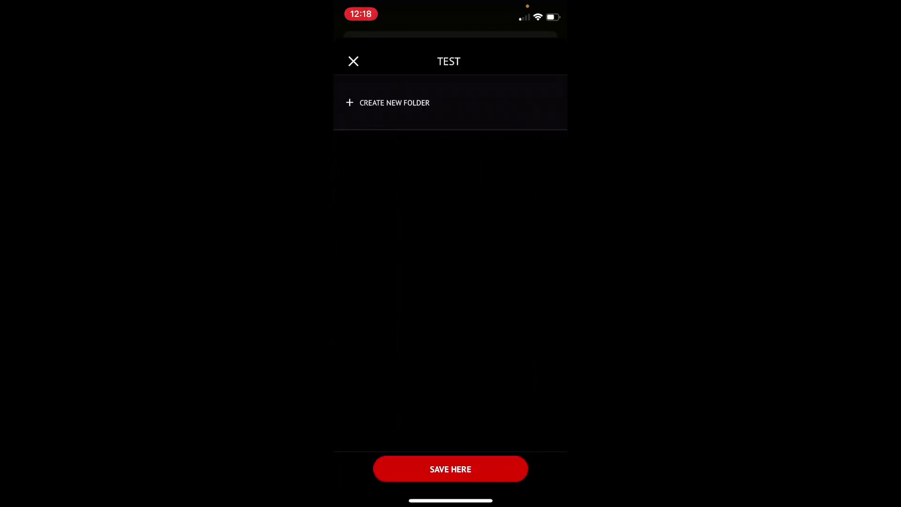
left_click(450, 469)
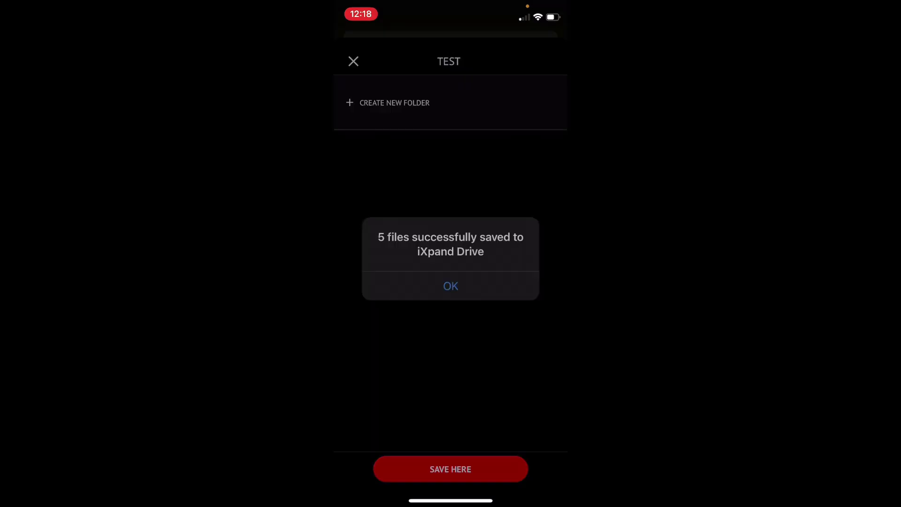
left_click(451, 284)
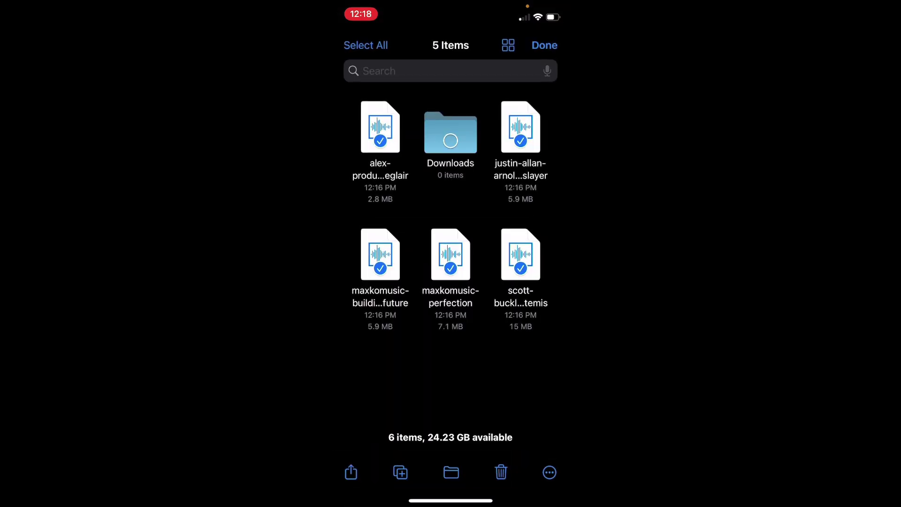
Search the App Library for 'ix' and launch iXpand Drive.
left_click_drag(450, 501, 515, 329)
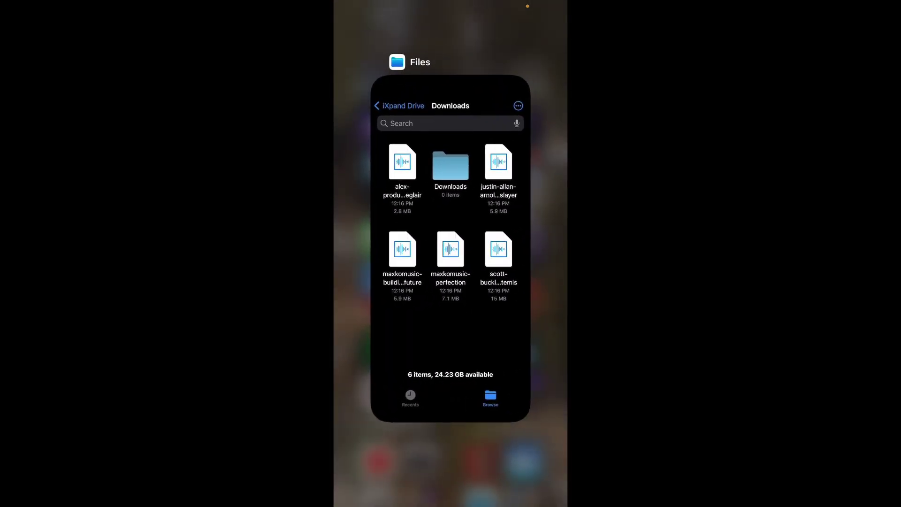
left_click_drag(451, 248, 450, 56)
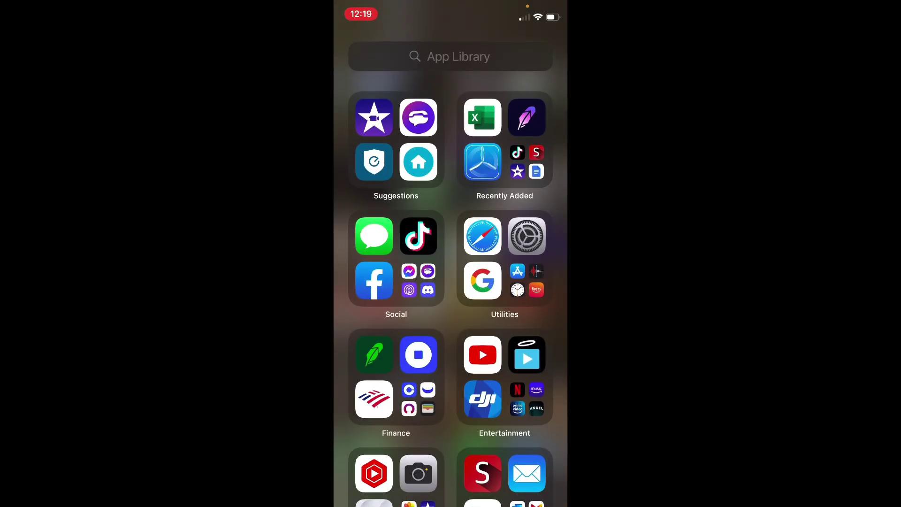
left_click(422, 57)
type("id")
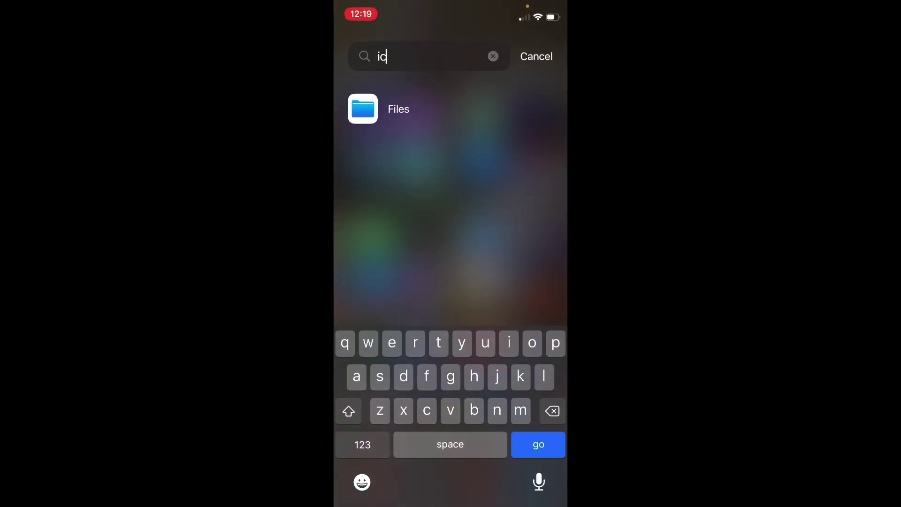
key("BackSpace")
key("BackSpace")
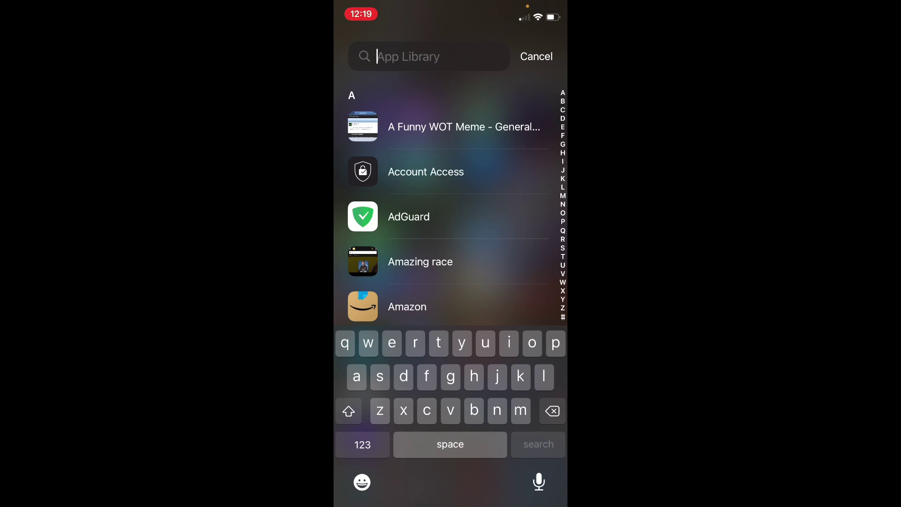
type("ix")
left_click(403, 109)
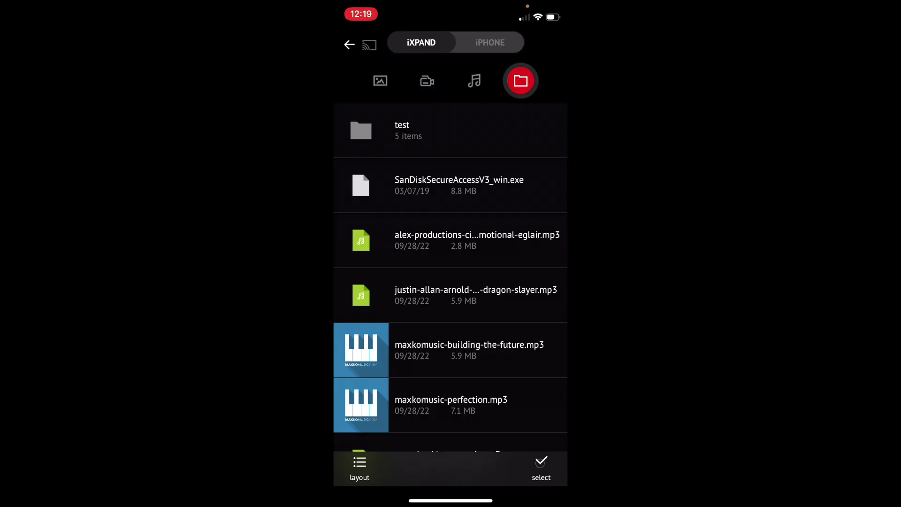
scroll(451, 277, "down", 3)
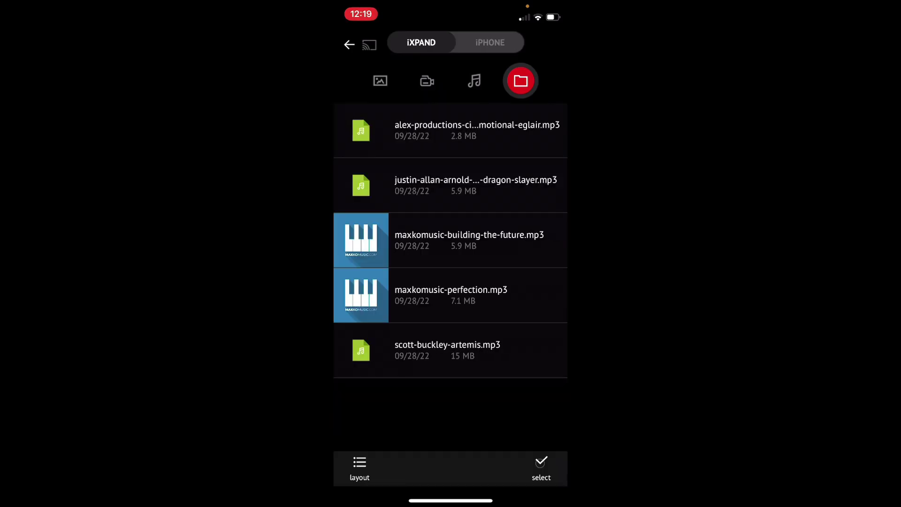